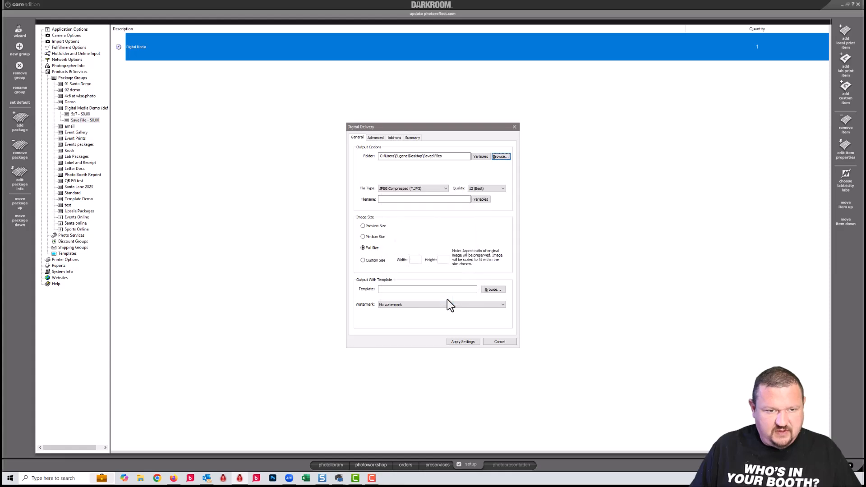
Append the OrderId variable to the Saved Files output folder path of the Digital Media item.
left_click(480, 157)
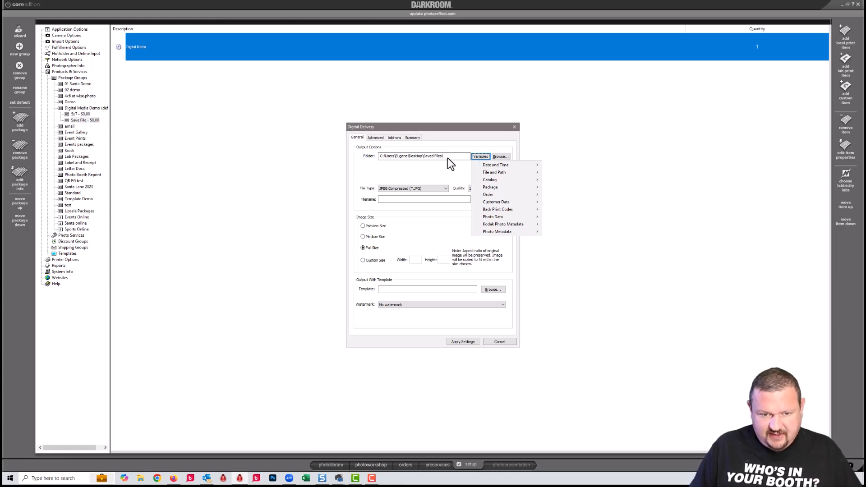
mouse_move(492, 194)
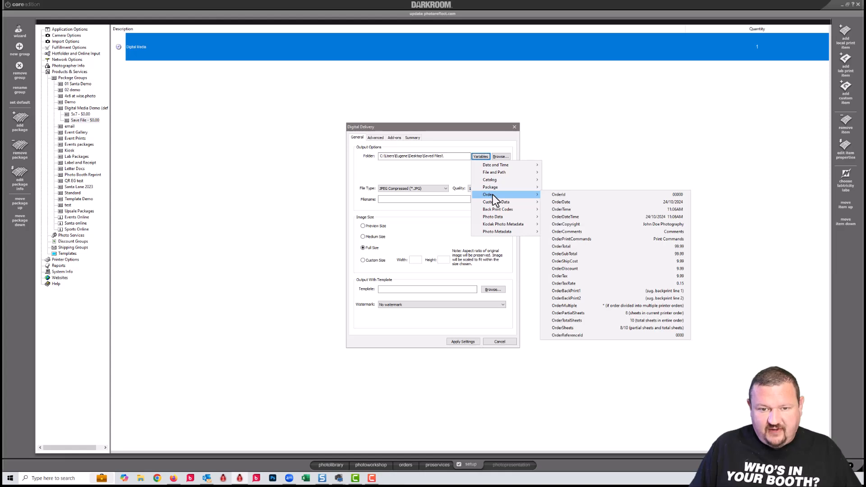
left_click(553, 196)
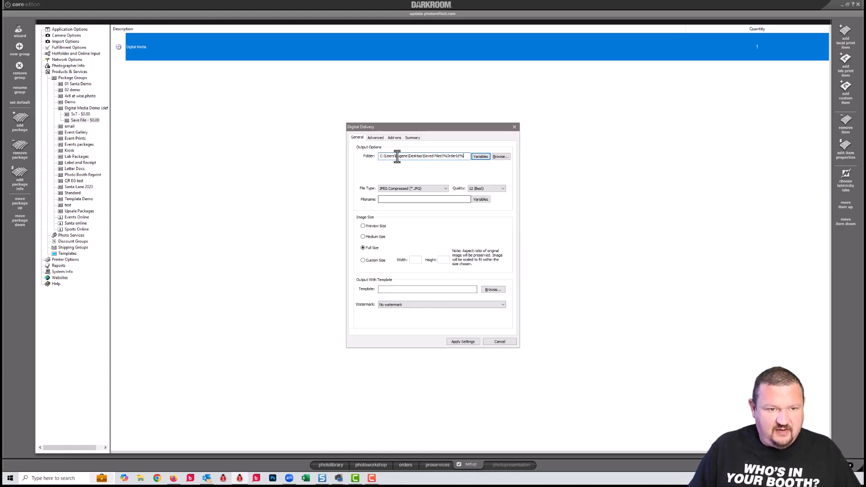
Turn off adding extra files to the digital media and apply the digital delivery settings.
left_click(394, 137)
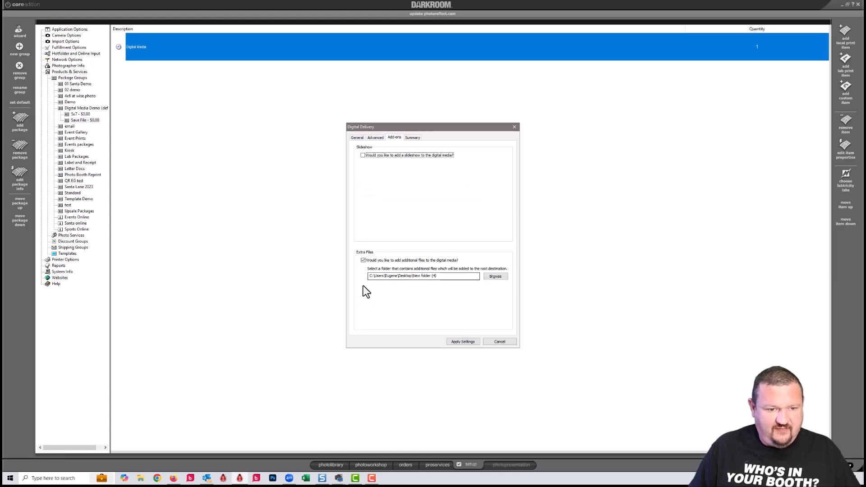
left_click(363, 260)
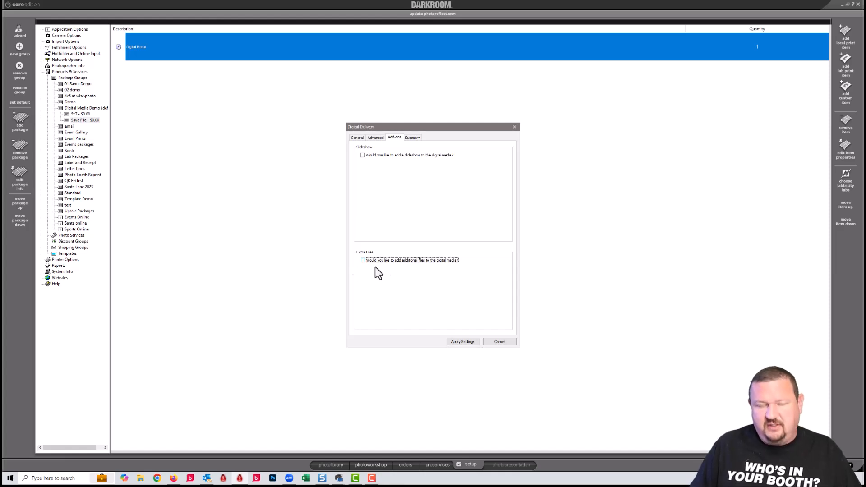
left_click(460, 342)
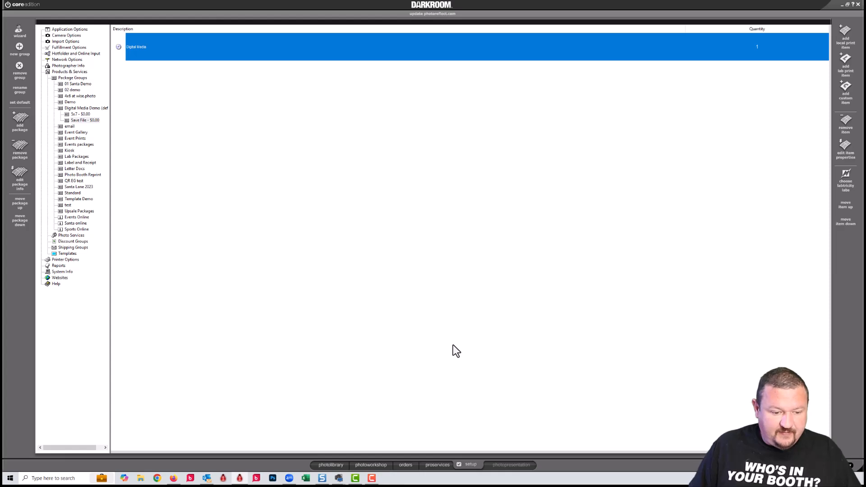
In the photo library, place a Save File order for the photos img_1178, img_1179 and img_1198.
left_click(329, 465)
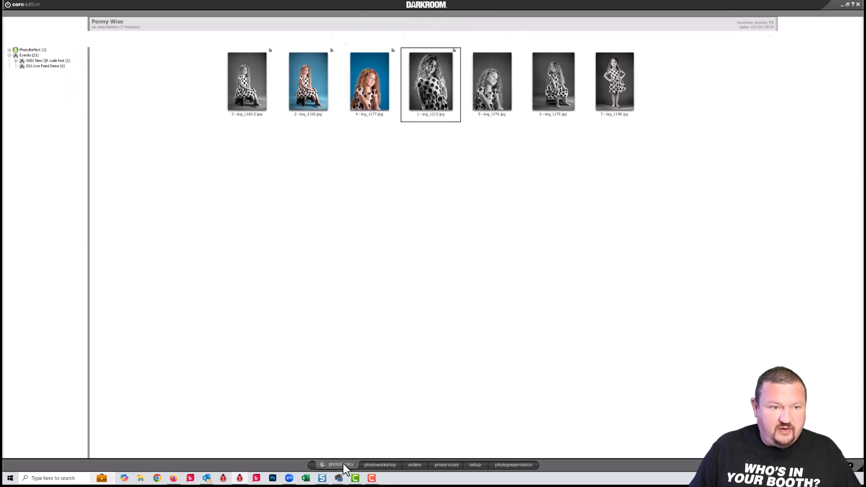
left_click(492, 109)
left_click(624, 94, "shift")
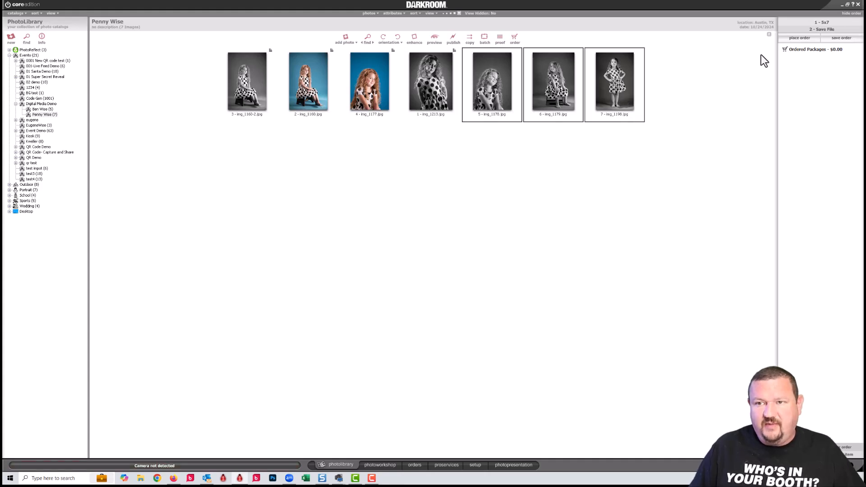
left_click(824, 30)
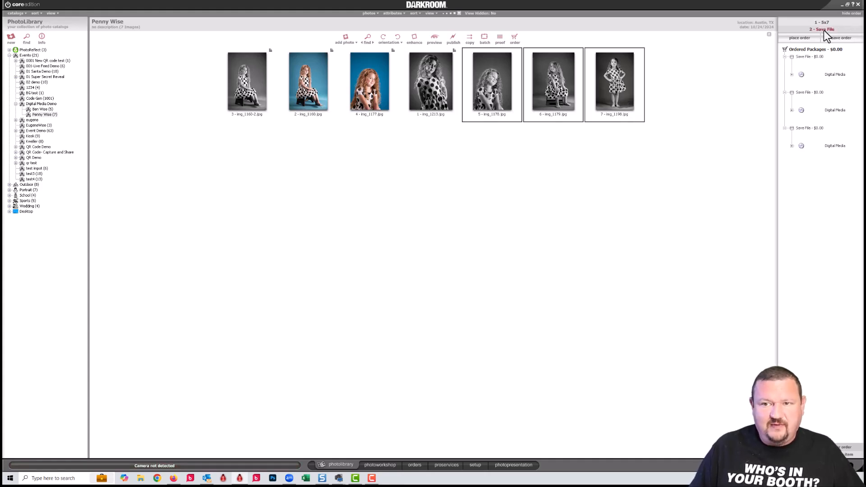
left_click(804, 39)
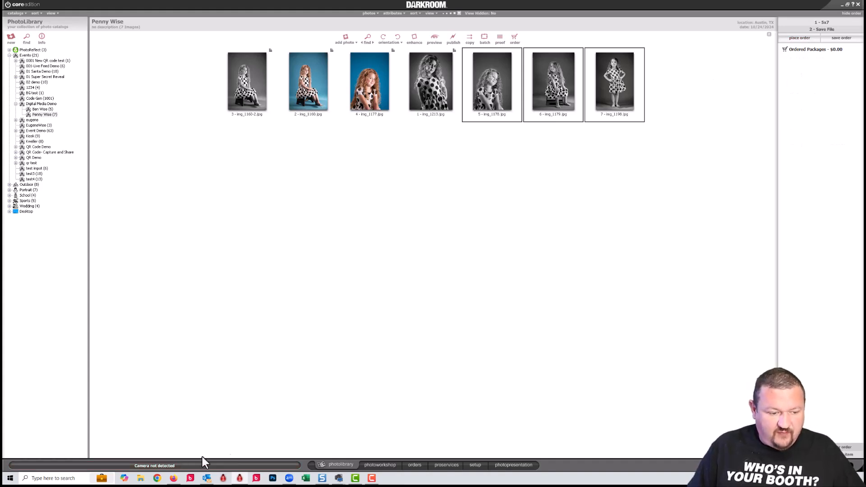
Switch to File Explorer and check the order's subfolder inside Saved Files on the Desktop.
left_click(139, 482)
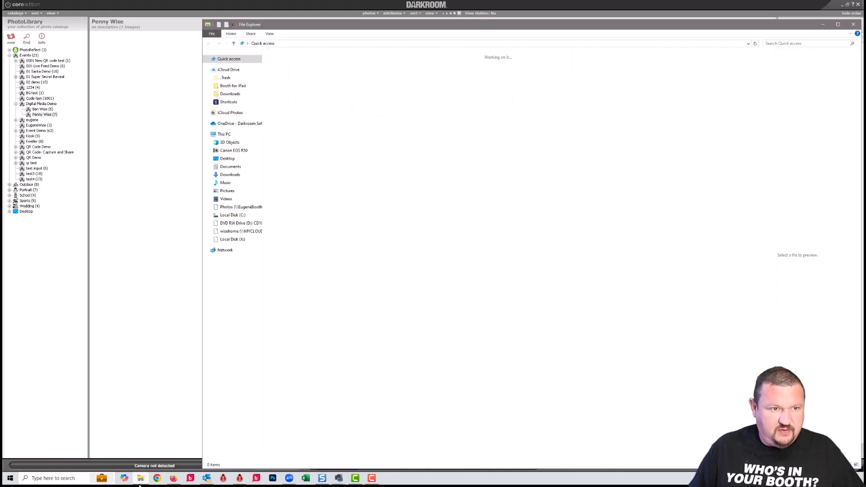
left_click(227, 159)
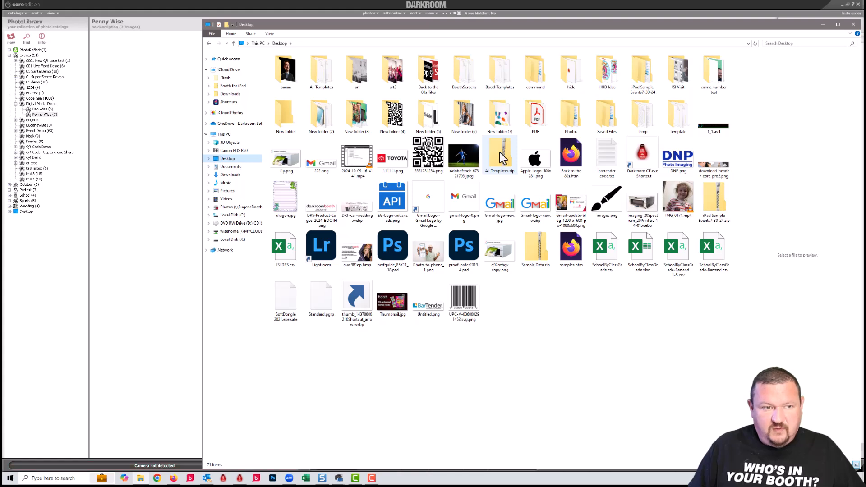
double_click(607, 115)
left_click(304, 65)
double_click(304, 65)
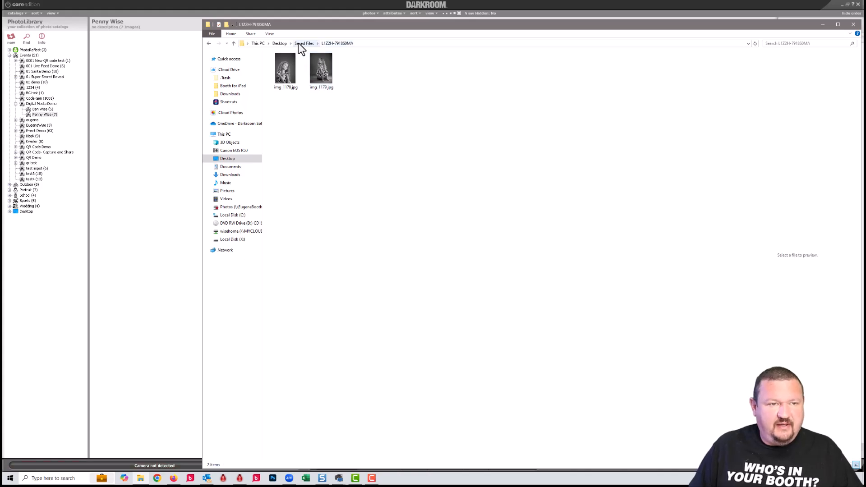
left_click(298, 43)
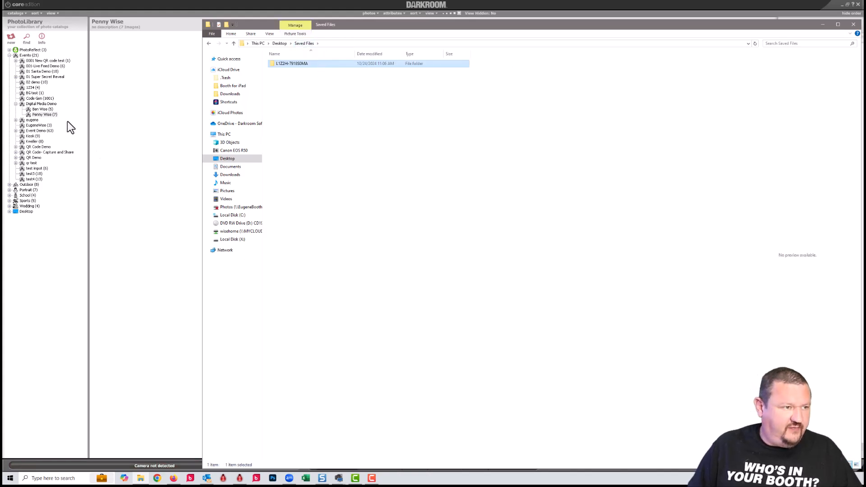
Return to Darkroom and place a Save File order for img_1004 and img_1007 from the other Digital Media Demo catalog.
left_click(39, 109)
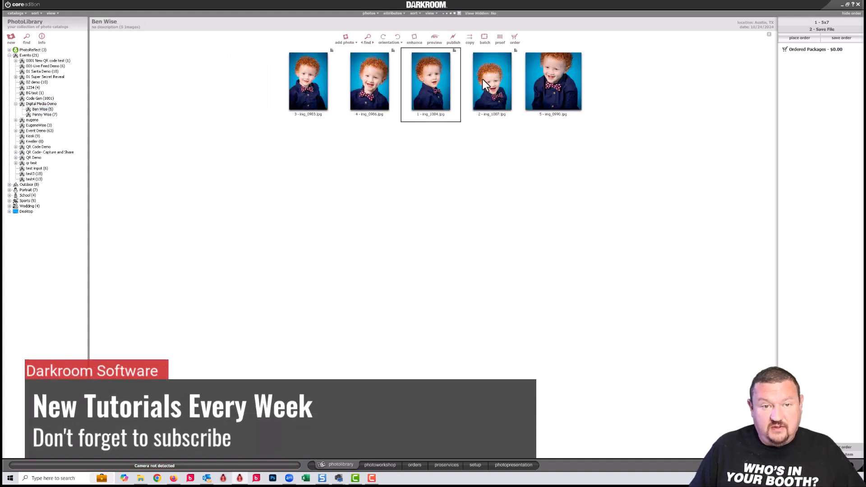
left_click(815, 29)
left_click(801, 39)
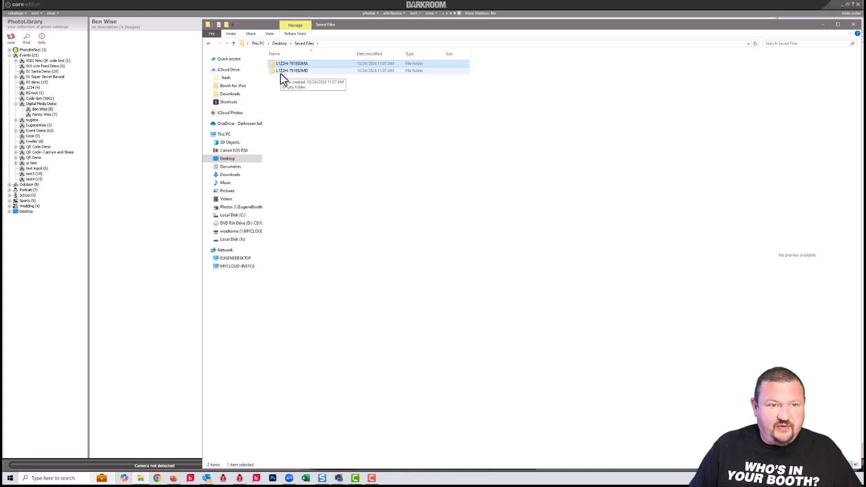
Examine the second order's folder in Saved Files with medium icons, then return to the parent folder.
double_click(281, 74)
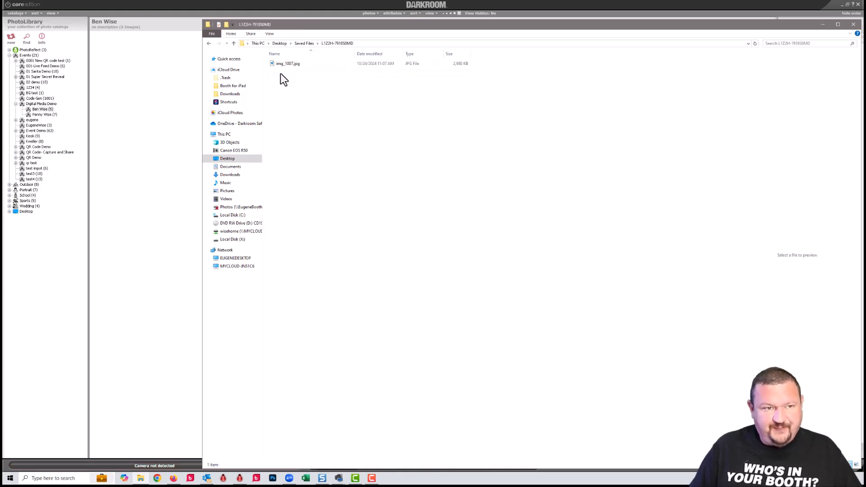
left_click(269, 34)
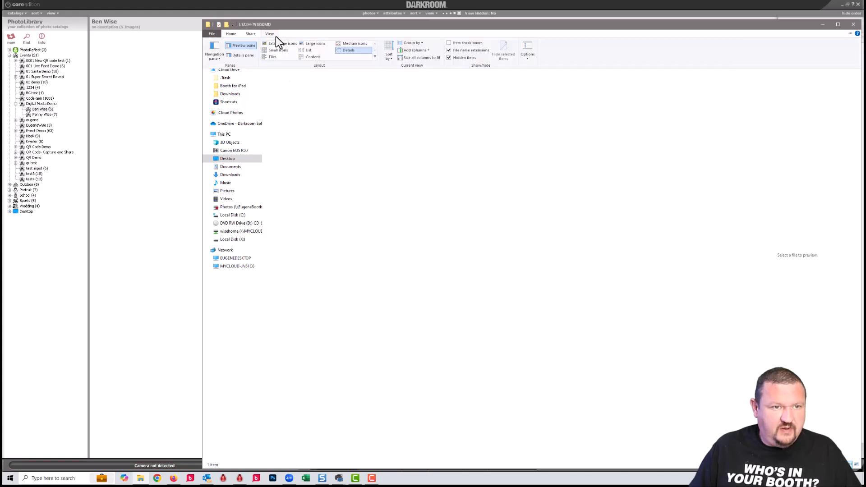
left_click(351, 43)
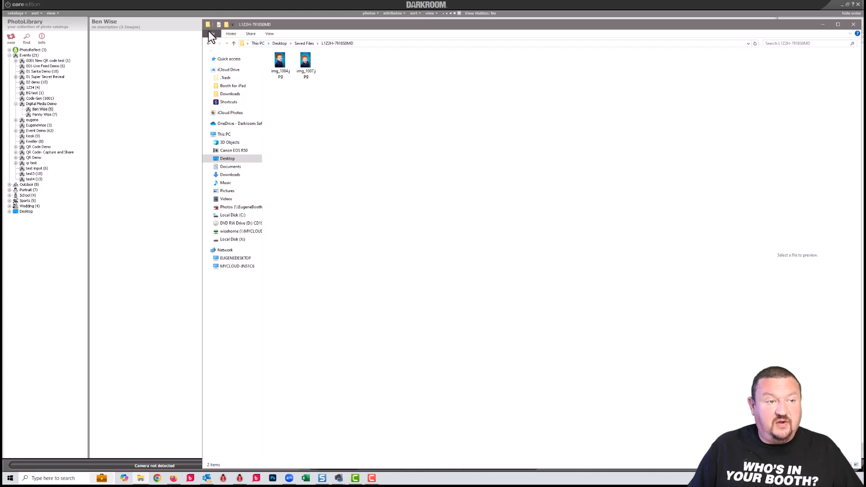
left_click(209, 43)
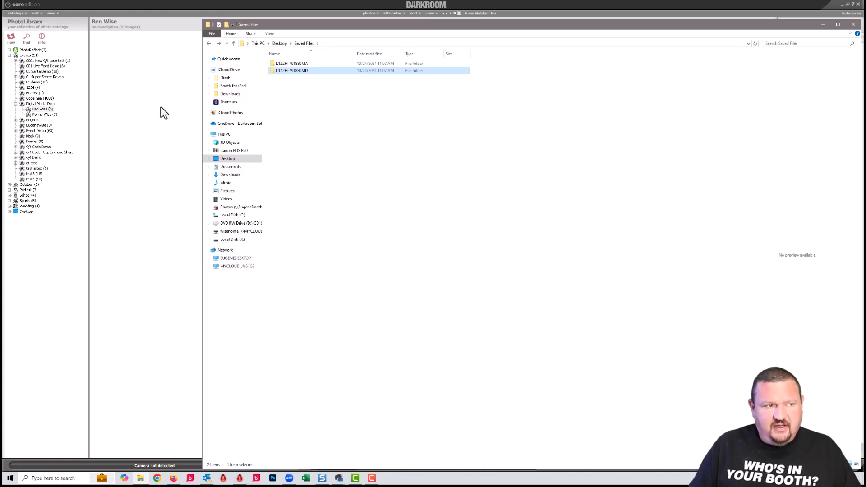
Switch back to Darkroom and view the photos in both catalogs under Digital Media Demo.
left_click(159, 7)
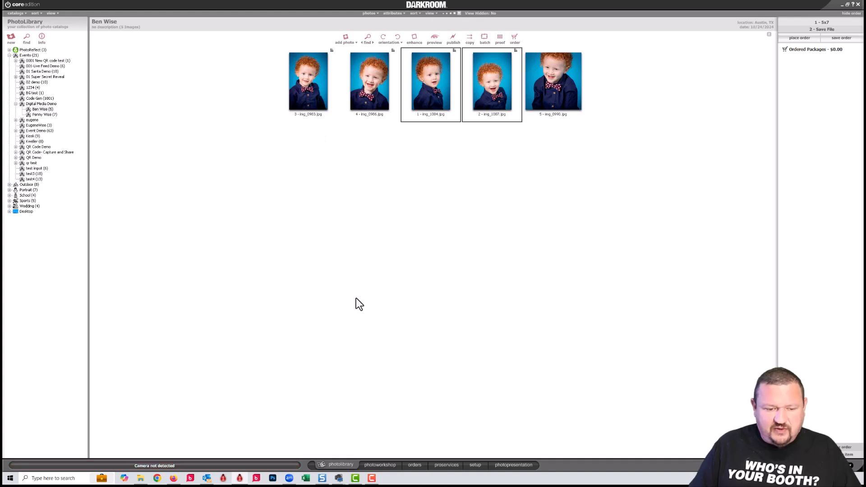
left_click(38, 115)
left_click(38, 109)
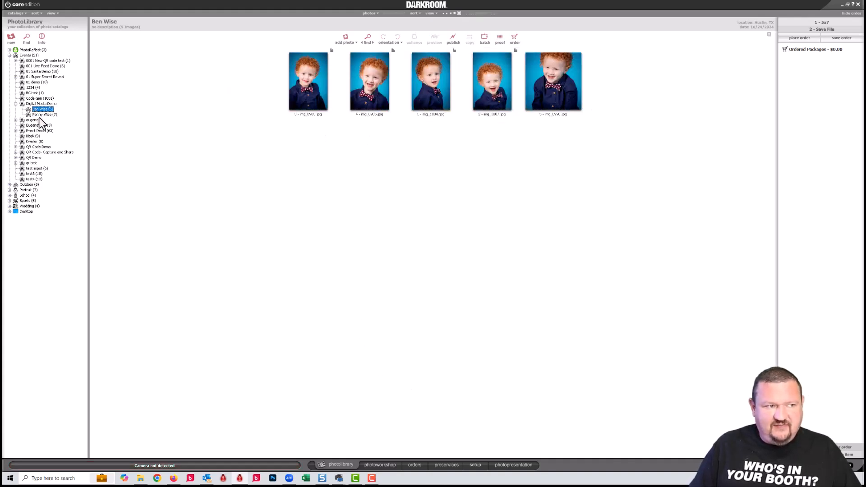
left_click(44, 116)
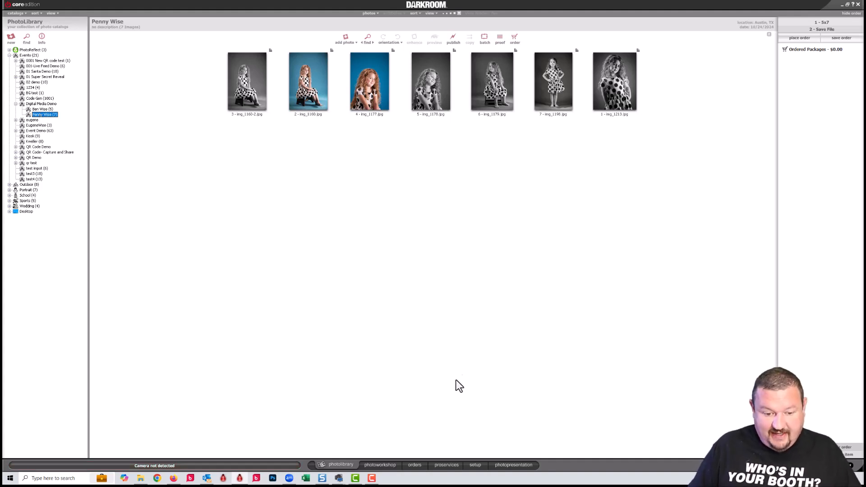
In the Digital Media Demo package group, rename the 5x7 package to "5x7 and File" and enable Quick Print.
left_click(474, 465)
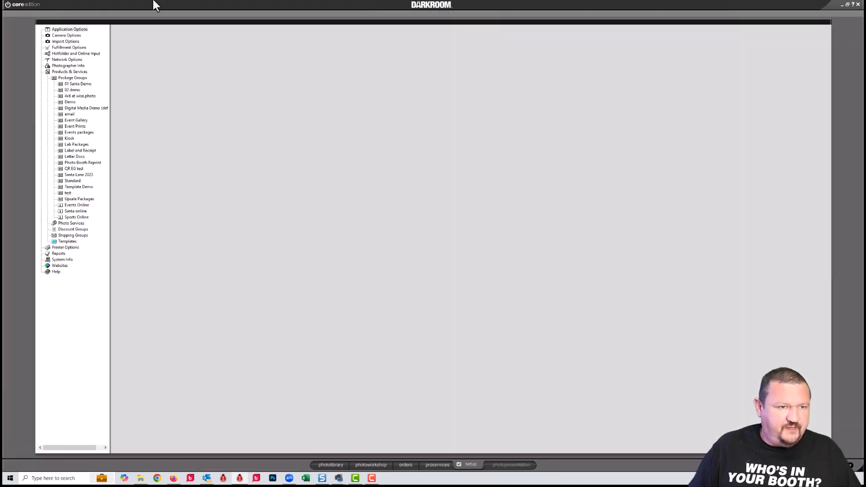
double_click(75, 107)
left_click(75, 114)
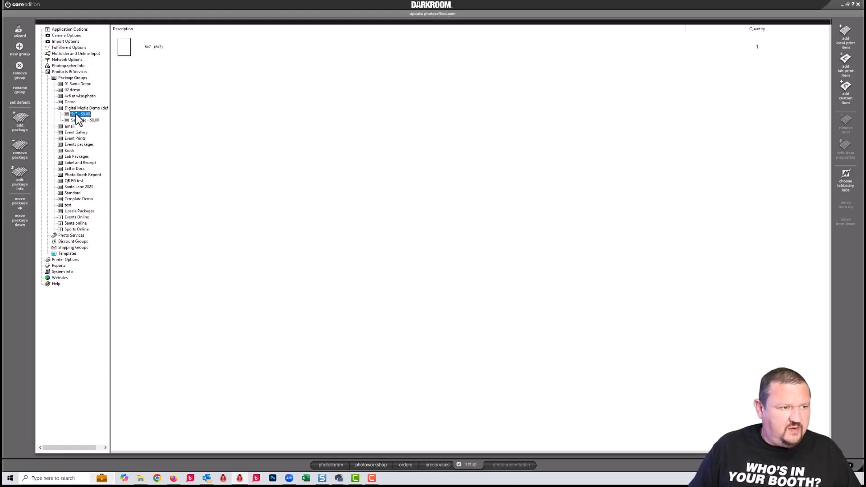
double_click(76, 113)
left_click(427, 215)
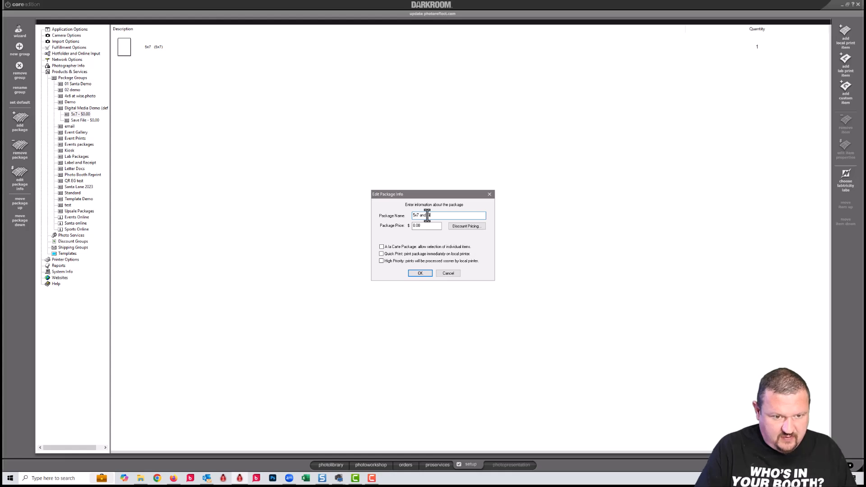
left_click(394, 255)
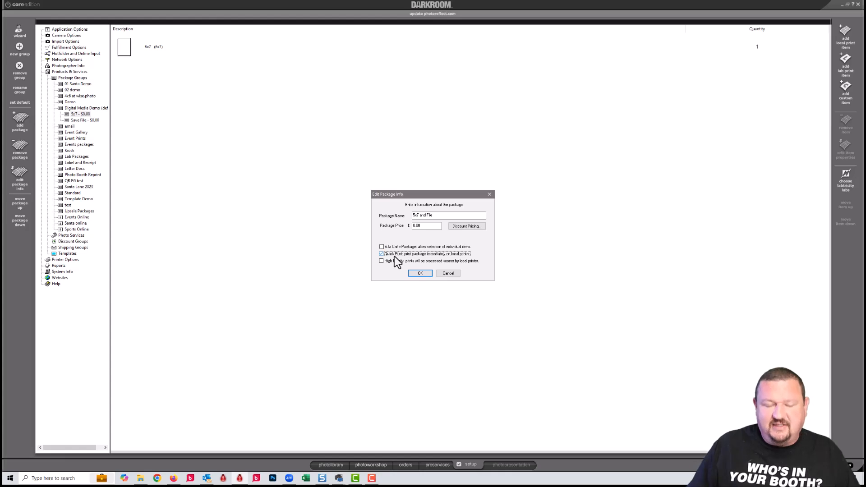
left_click(416, 273)
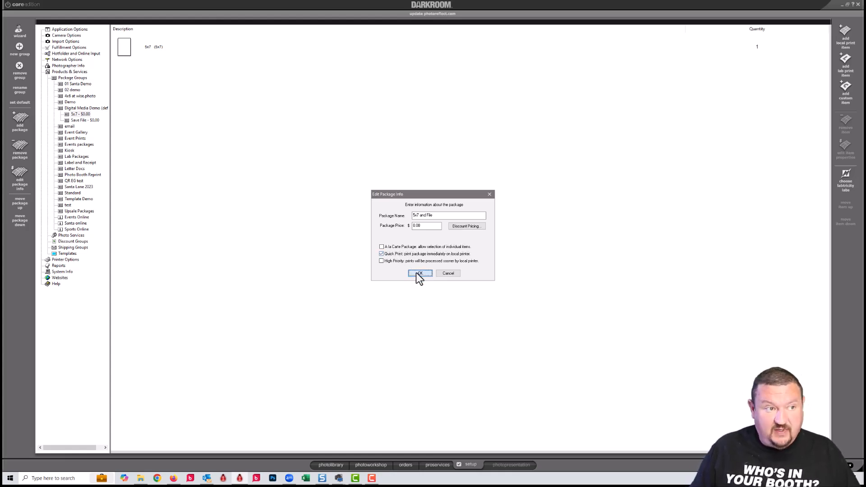
Add one Digital Media item from Digital Delivery Products to the "5x7 and File" package.
left_click(839, 40)
left_click(383, 194)
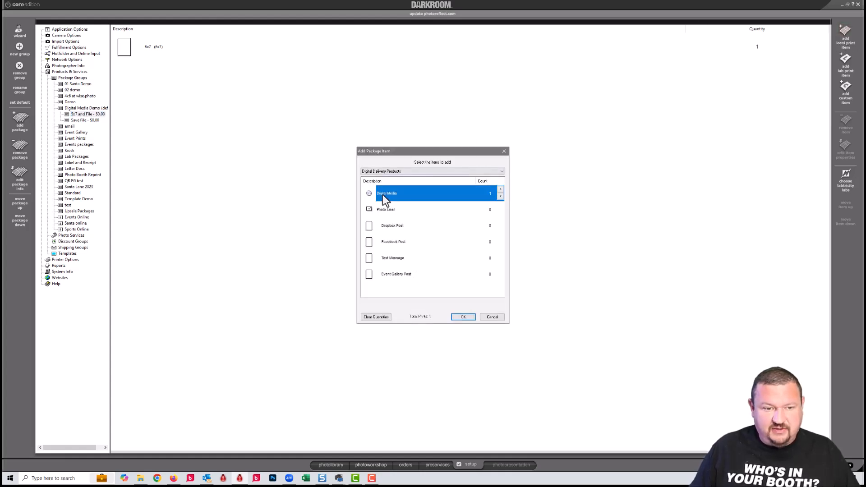
left_click(500, 174)
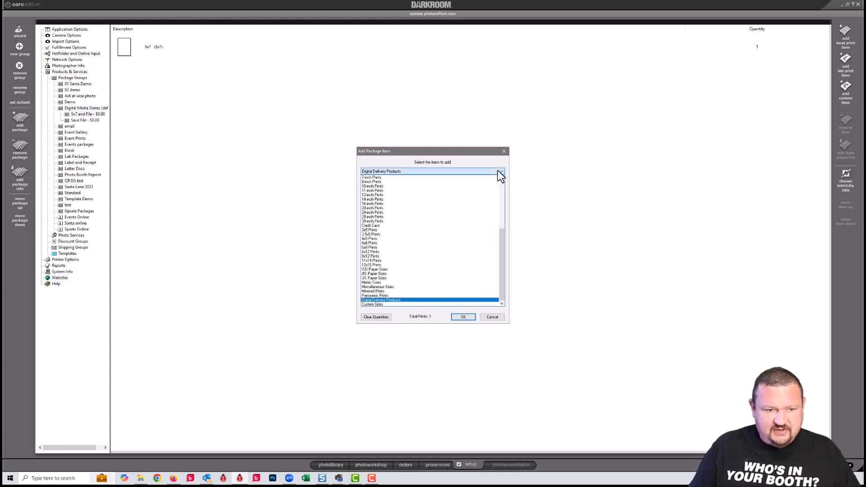
left_click(384, 301)
left_click(385, 196)
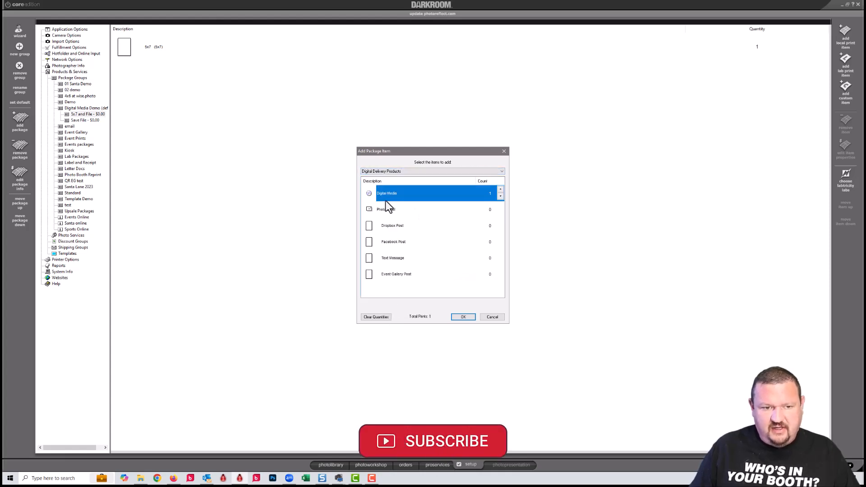
left_click(461, 316)
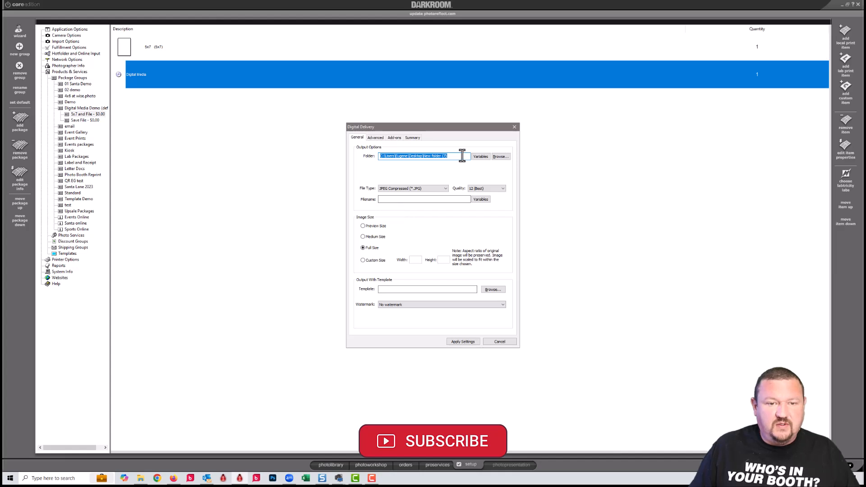
Set the Digital Media item's output folder to the Saved Files folder on the Desktop.
left_click(500, 157)
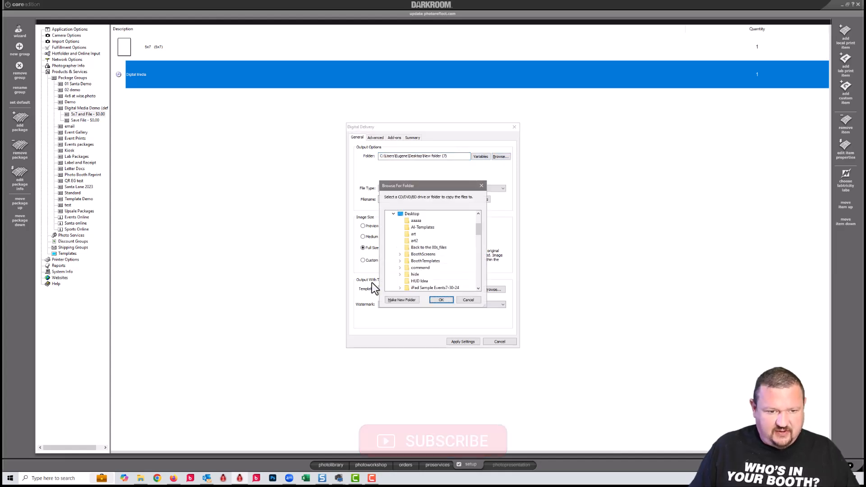
scroll(414, 261, "down", 2)
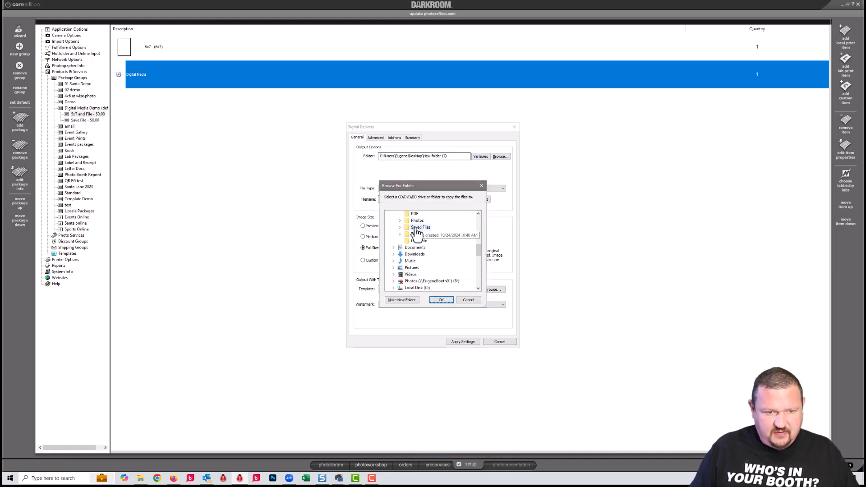
left_click(415, 228)
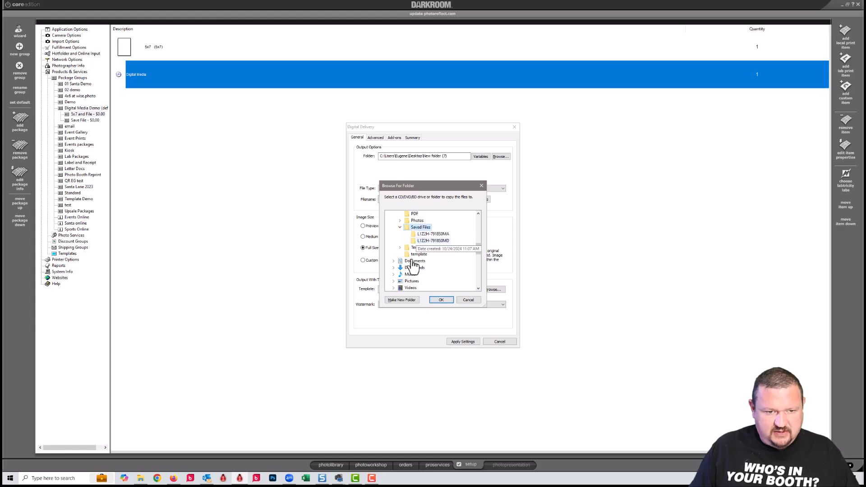
left_click(437, 300)
Extend the output folder path with a subfolder named by the CatalogName variable.
left_click(451, 155)
type("\\")
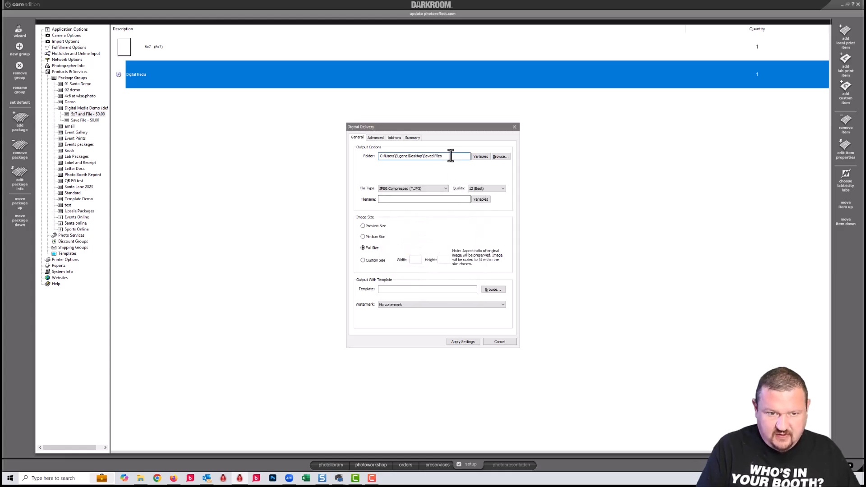
left_click(483, 155)
mouse_move(498, 182)
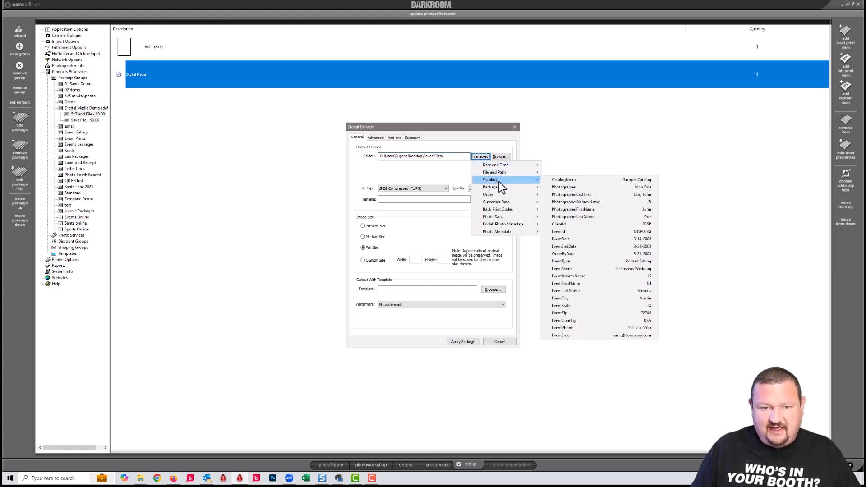
left_click(569, 180)
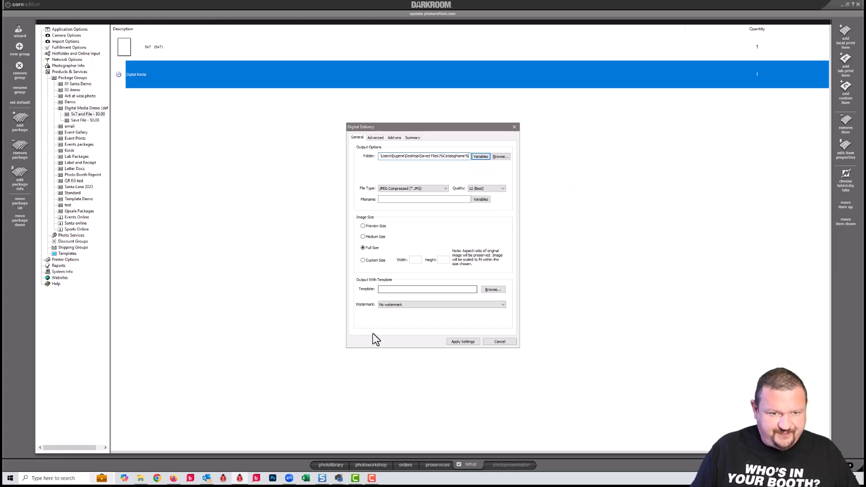
Turn off adding extra files to the digital media and apply the Digital Delivery settings.
left_click(394, 138)
left_click(363, 260)
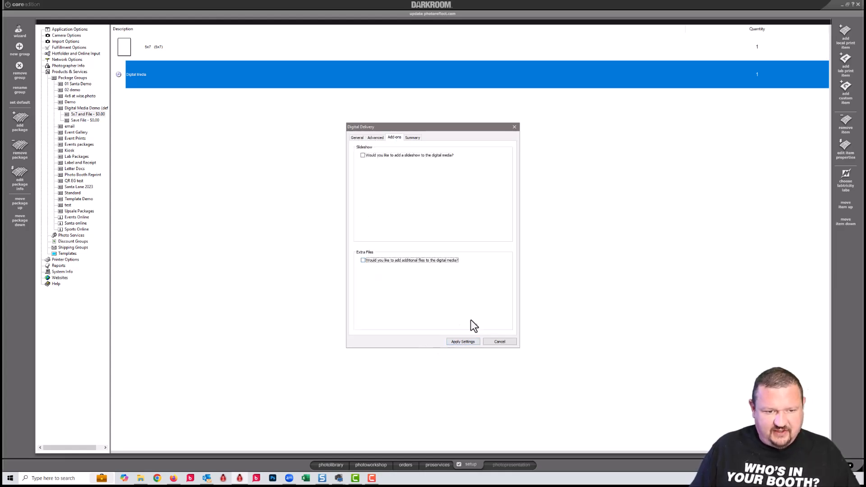
left_click(455, 342)
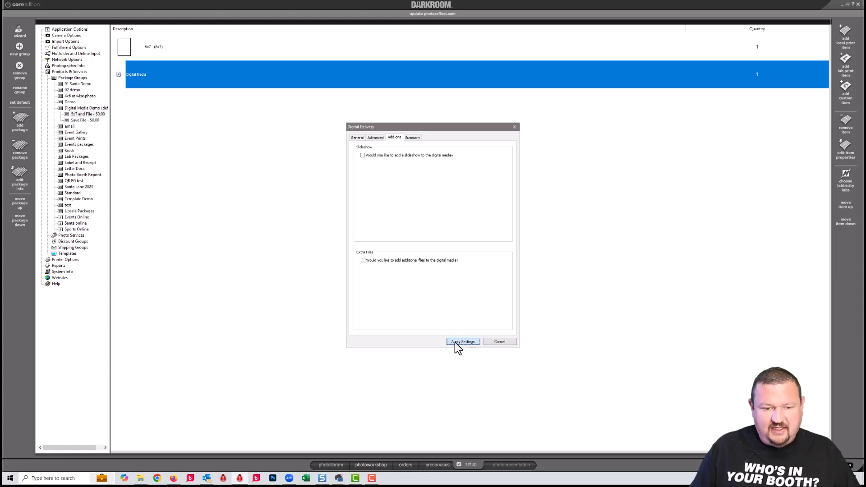
Return to the photo library and order photo img_1160.jpg with the "5x7 and File" package.
left_click(325, 463)
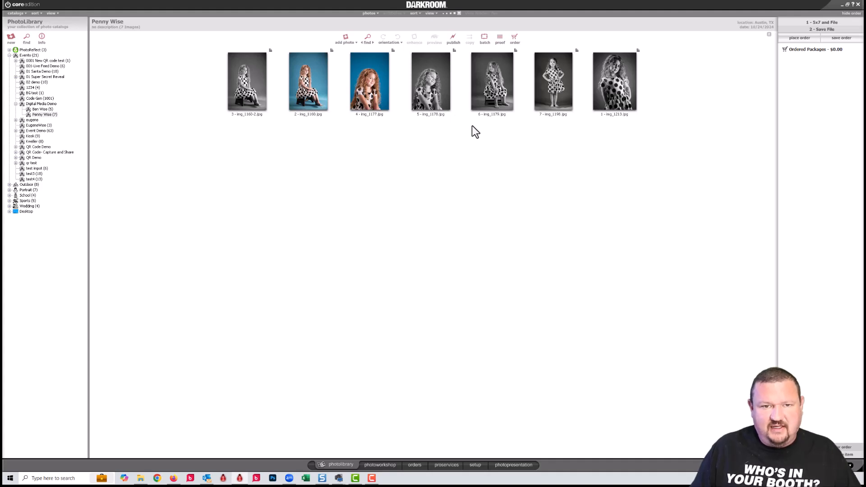
left_click(313, 86)
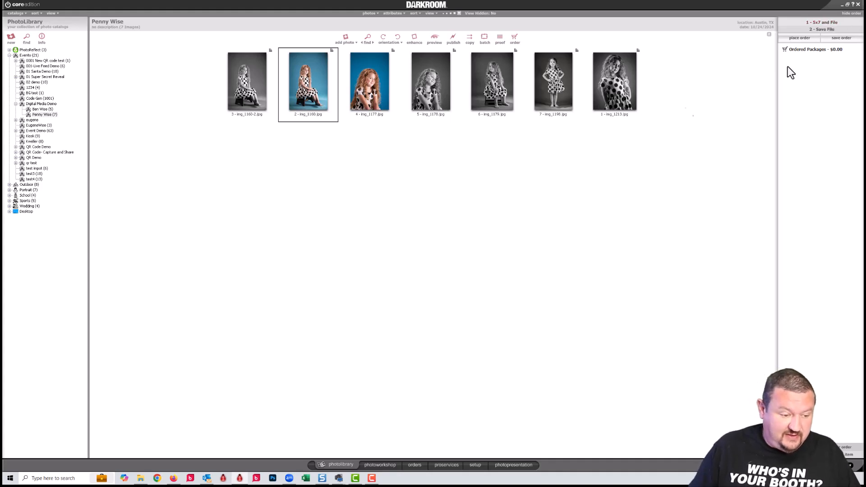
Switch to File Explorer and open the folder named after the catalog in Saved Files to check the exported photo.
left_click(142, 481)
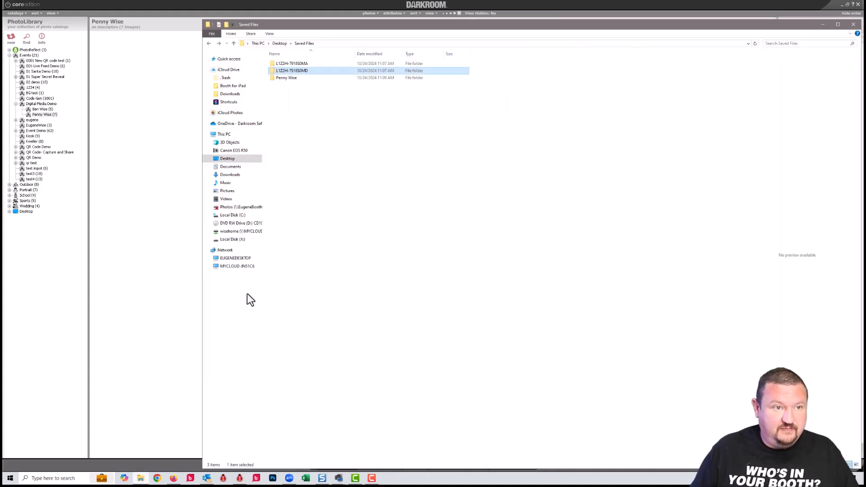
left_click(285, 79)
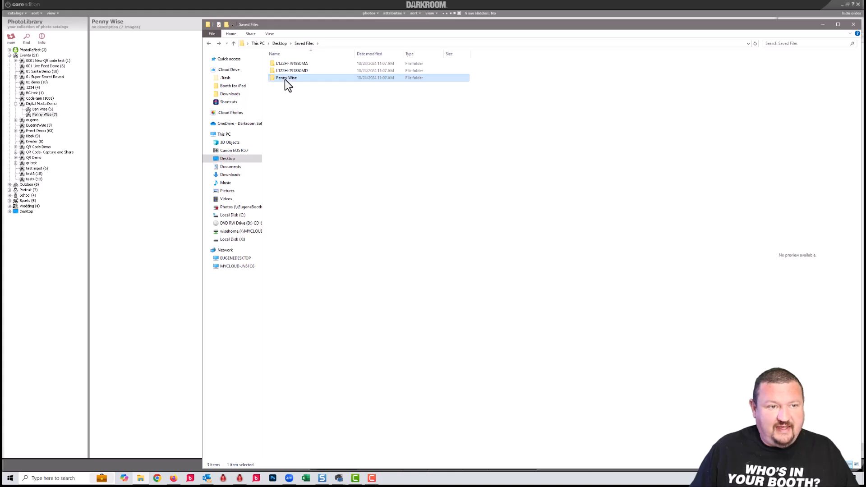
left_click(40, 114)
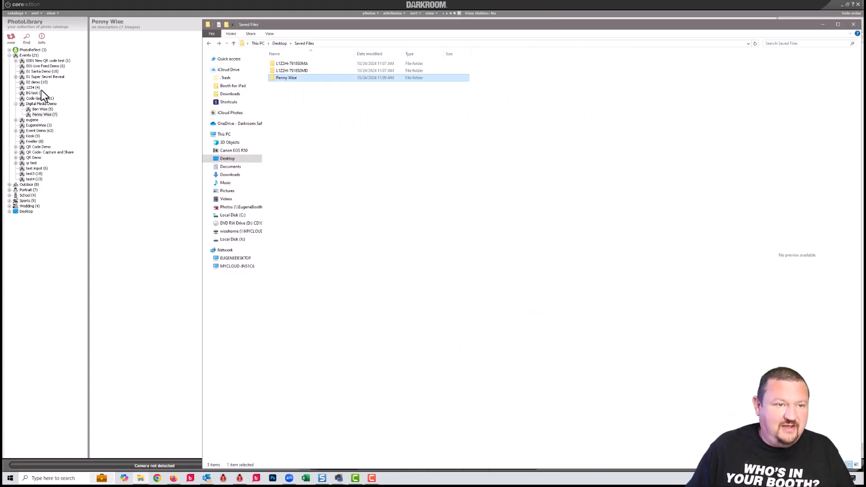
double_click(285, 80)
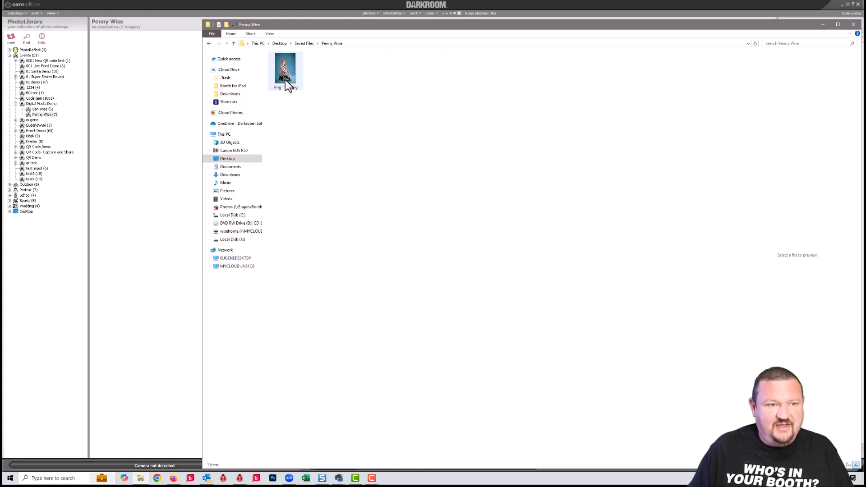